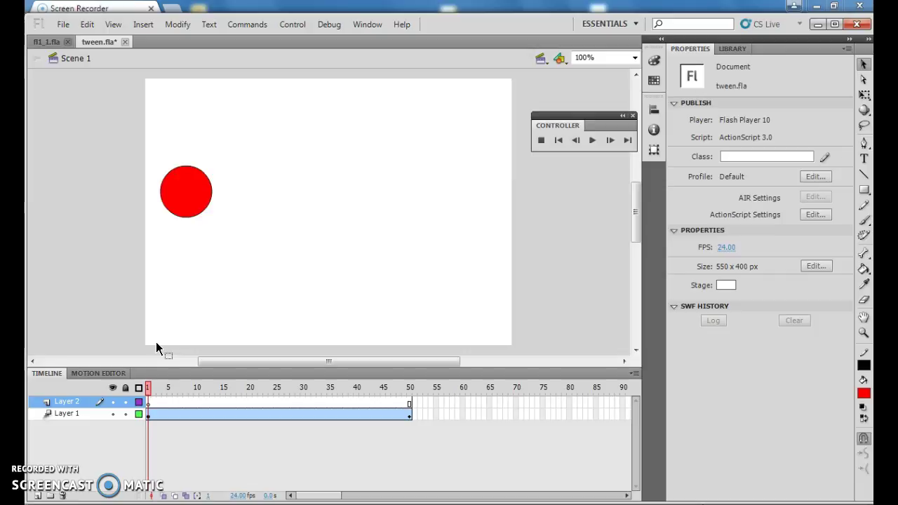
Save the document under the new name layers.fla in the Animation folder
{"action": "left_click", "coordinate": [85, 23]}
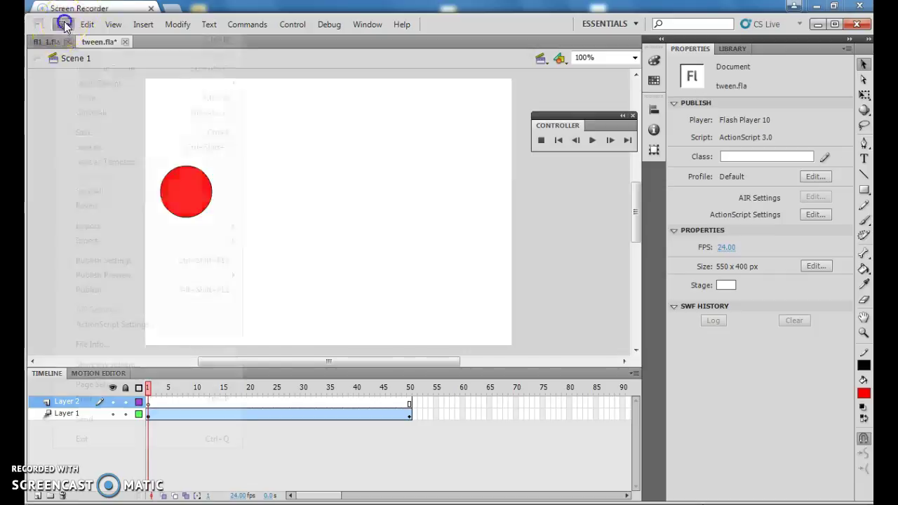
{"action": "left_click", "coordinate": [64, 24]}
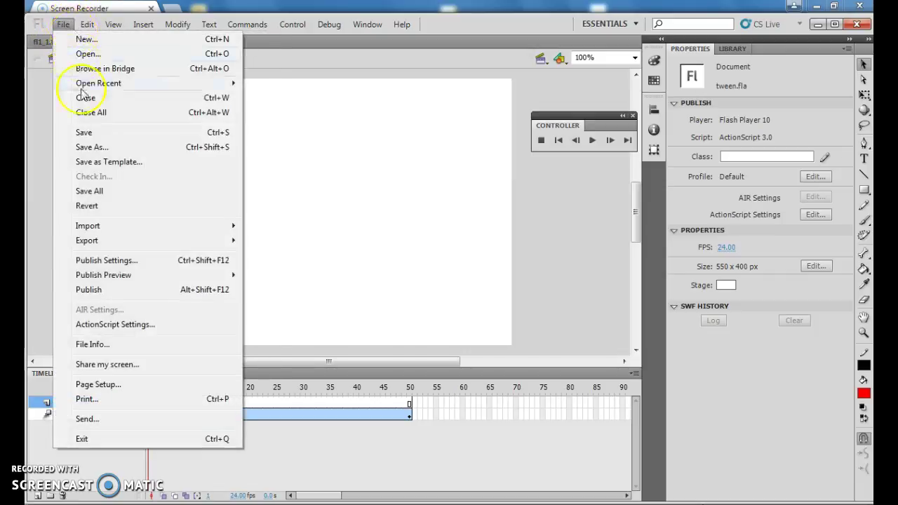
{"action": "left_click", "coordinate": [91, 147]}
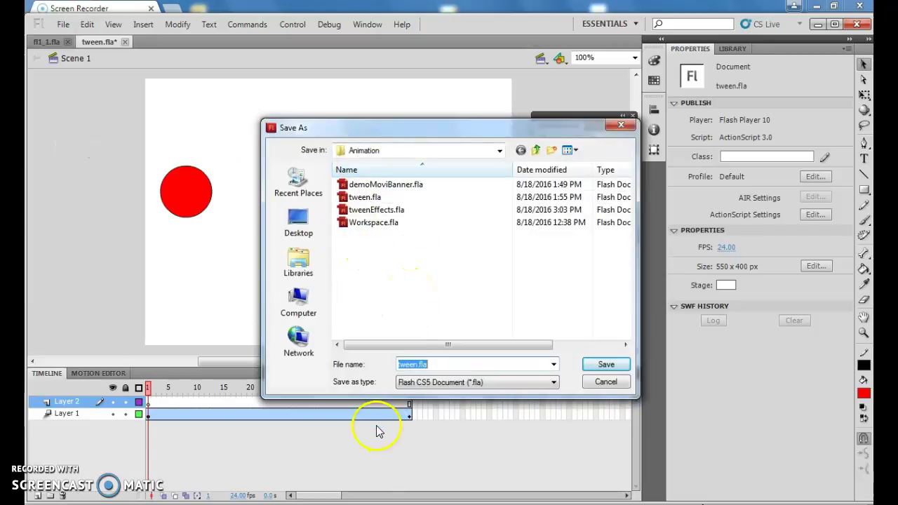
{"action": "left_click", "coordinate": [415, 364]}
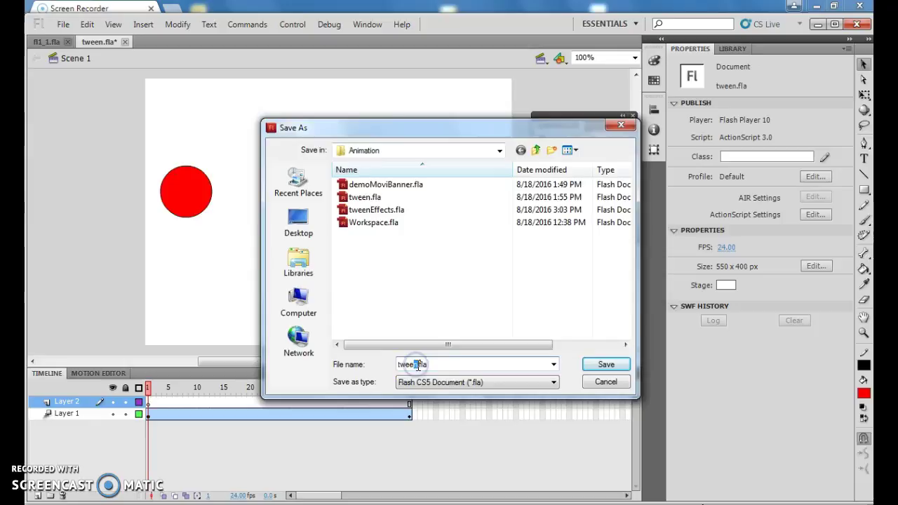
{"action": "double_click", "coordinate": [415, 364]}
{"action": "left_click_drag", "start_coordinate": [417, 364], "coordinate": [391, 364]}
{"action": "type", "text": "layers"}
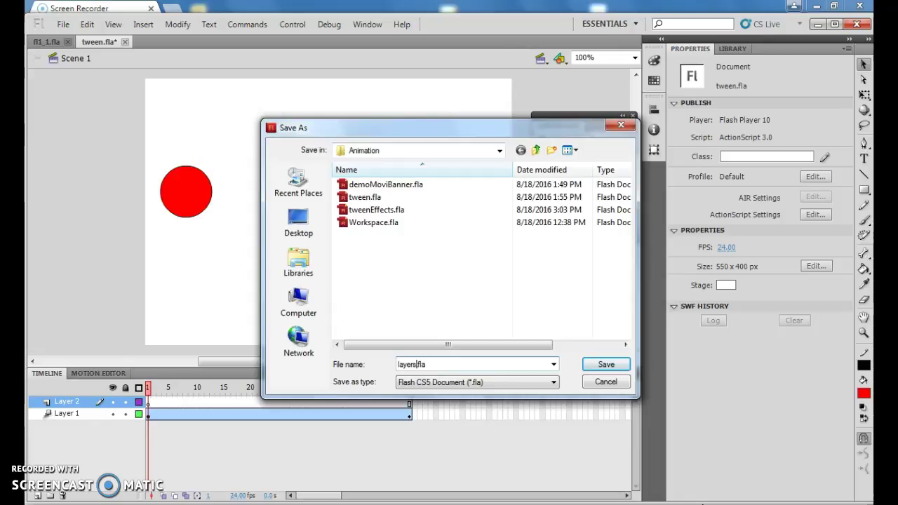
{"action": "left_click", "coordinate": [603, 366]}
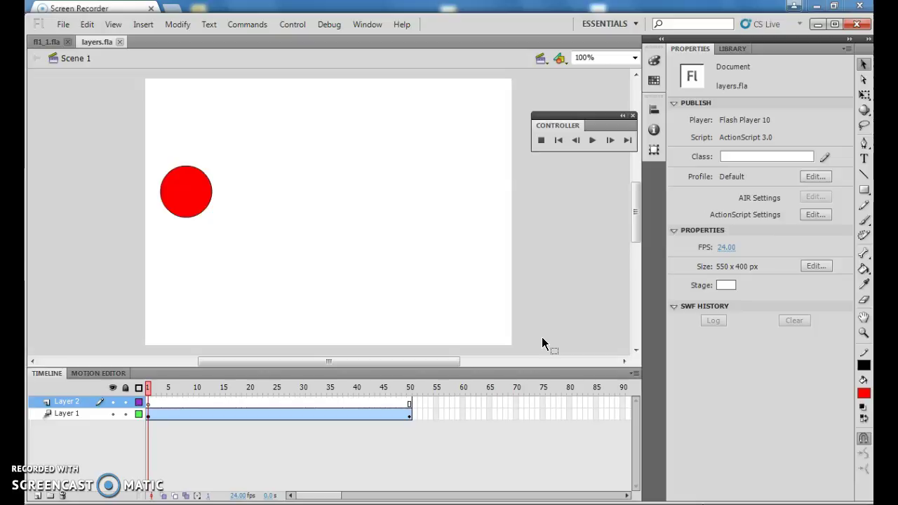
Delete the empty Layer 2, keeping only the layer with the red circle's motion tween
{"action": "left_click", "coordinate": [525, 317]}
{"action": "left_click_drag", "start_coordinate": [149, 209], "coordinate": [208, 213]}
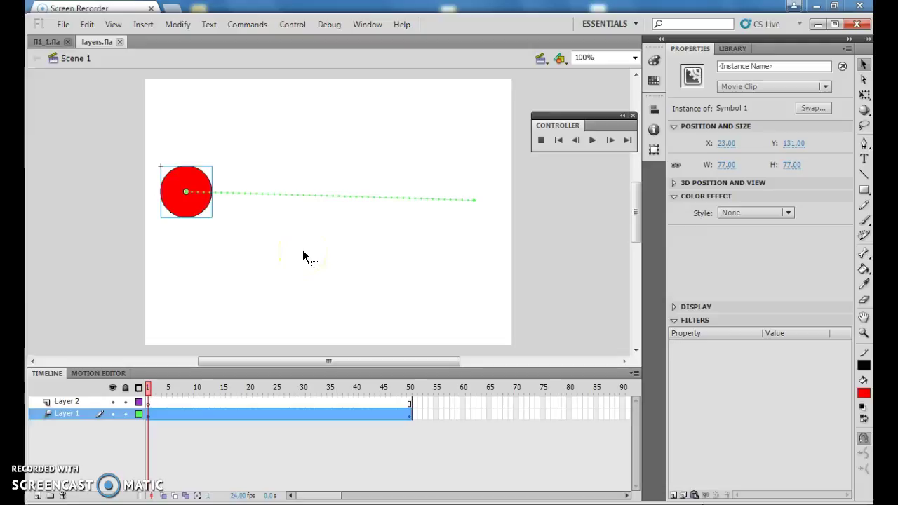
{"action": "left_click", "coordinate": [70, 401]}
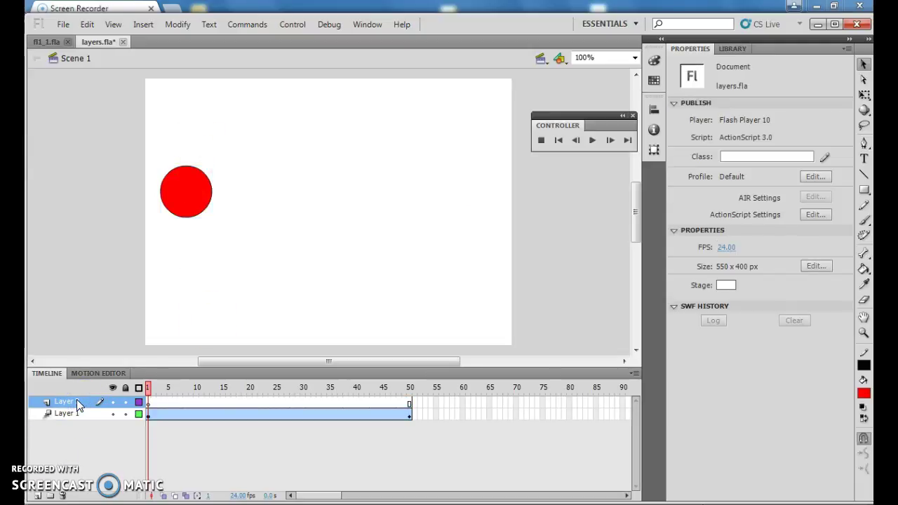
{"action": "right_click", "coordinate": [77, 399]}
{"action": "left_click", "coordinate": [125, 202]}
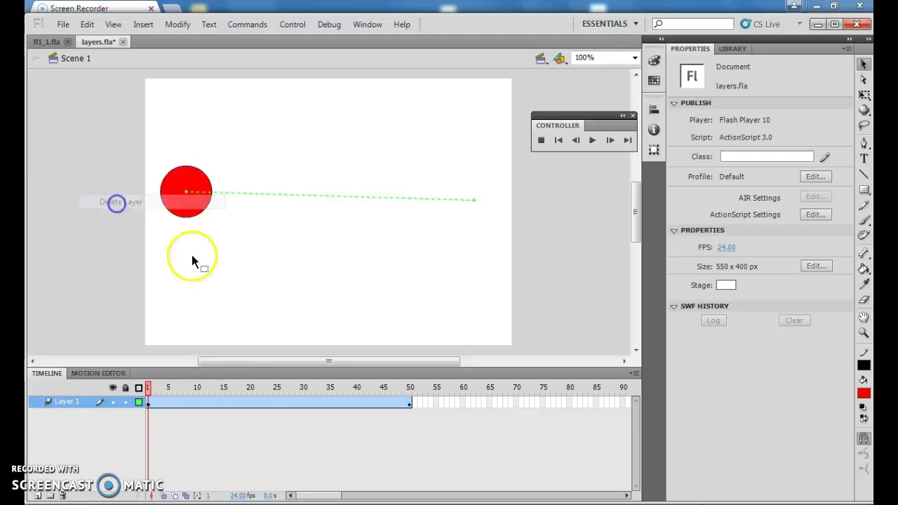
{"action": "left_click", "coordinate": [245, 462]}
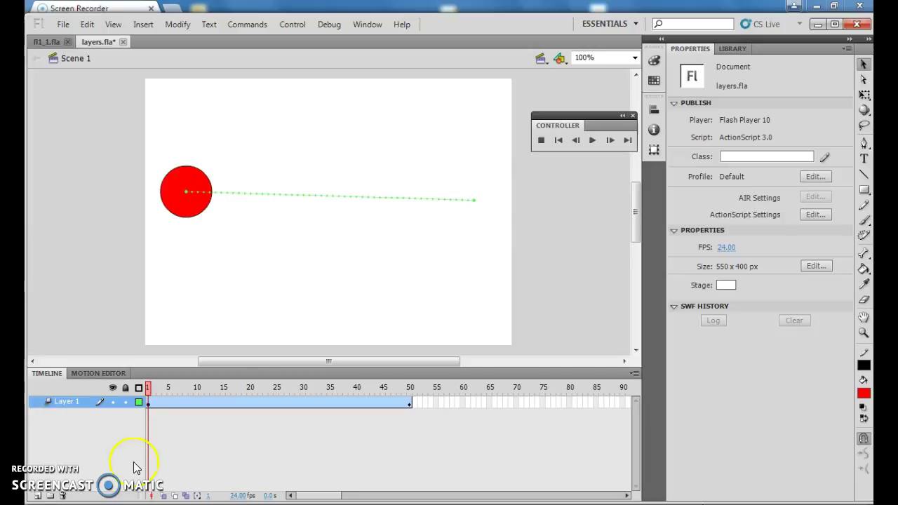
Insert a new timeline layer above Layer 1
{"action": "left_click", "coordinate": [68, 402]}
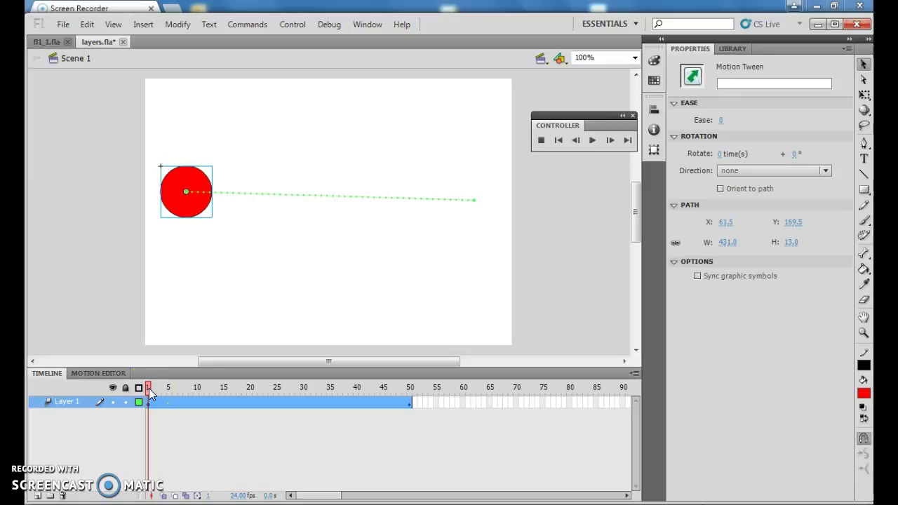
{"action": "left_click_drag", "start_coordinate": [208, 171], "coordinate": [209, 173]}
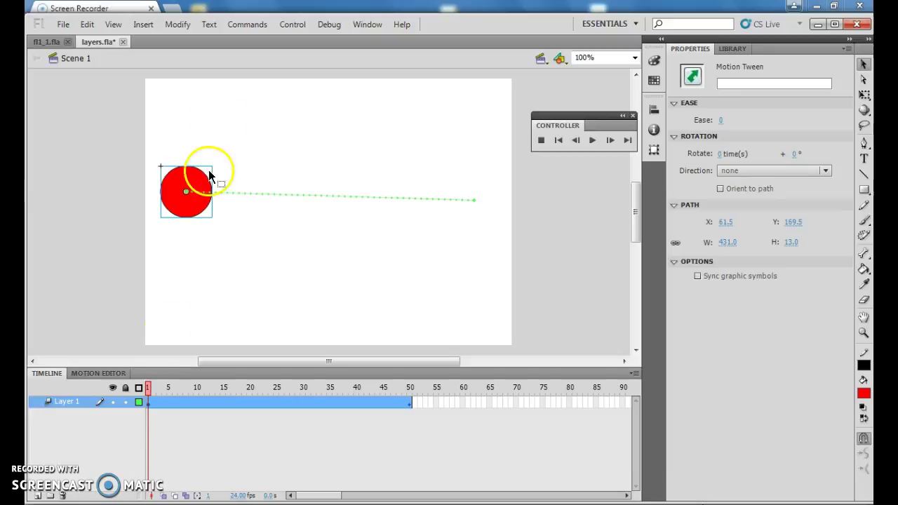
{"action": "left_click", "coordinate": [141, 25]}
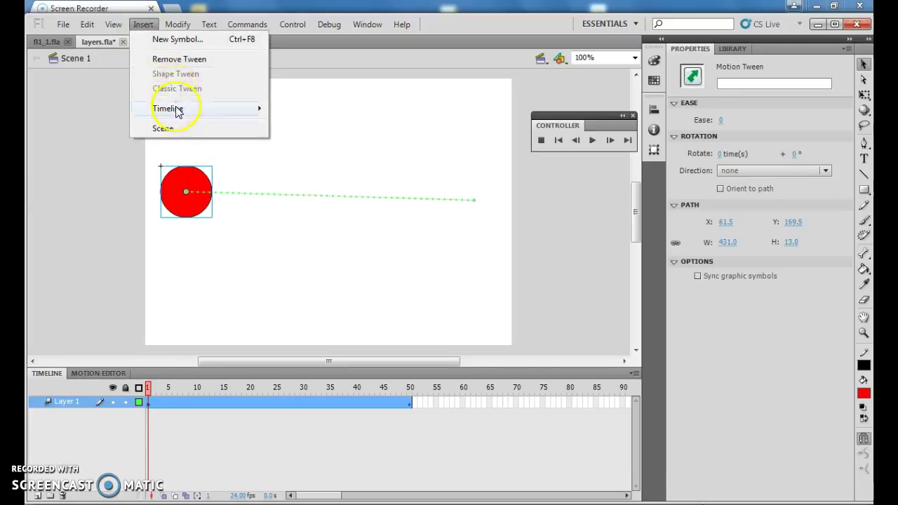
{"action": "mouse_move", "coordinate": [177, 108]}
{"action": "left_click", "coordinate": [302, 109]}
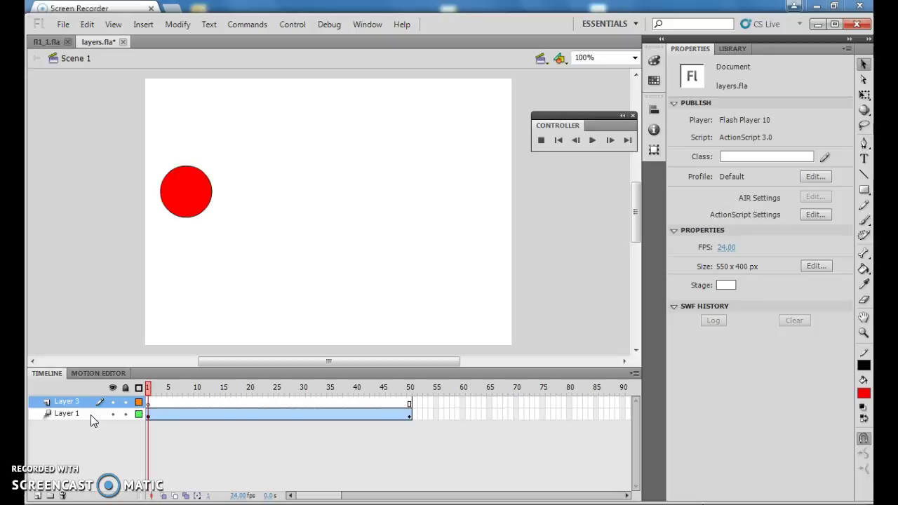
Rename the newly added layer to Layer 2
{"action": "left_click", "coordinate": [78, 402]}
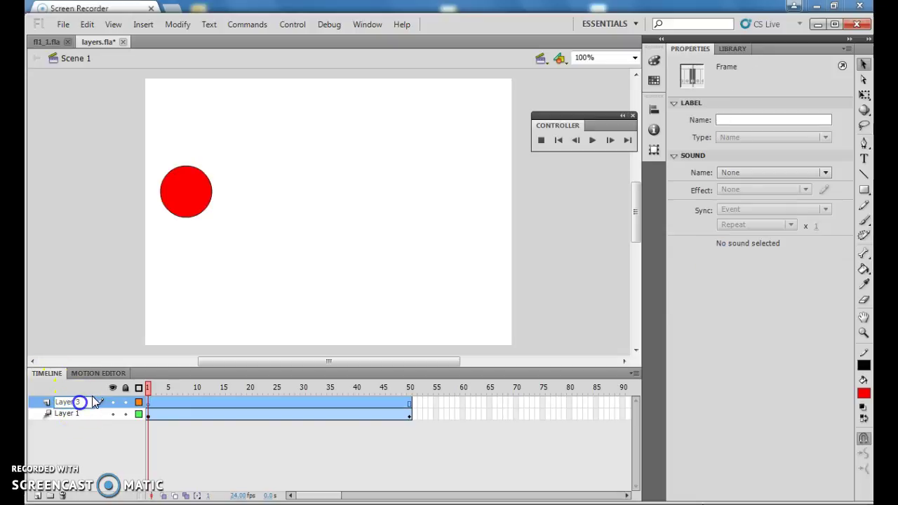
{"action": "key", "text": "BackSpace"}
{"action": "type", "text": "2"}
{"action": "left_click", "coordinate": [176, 305]}
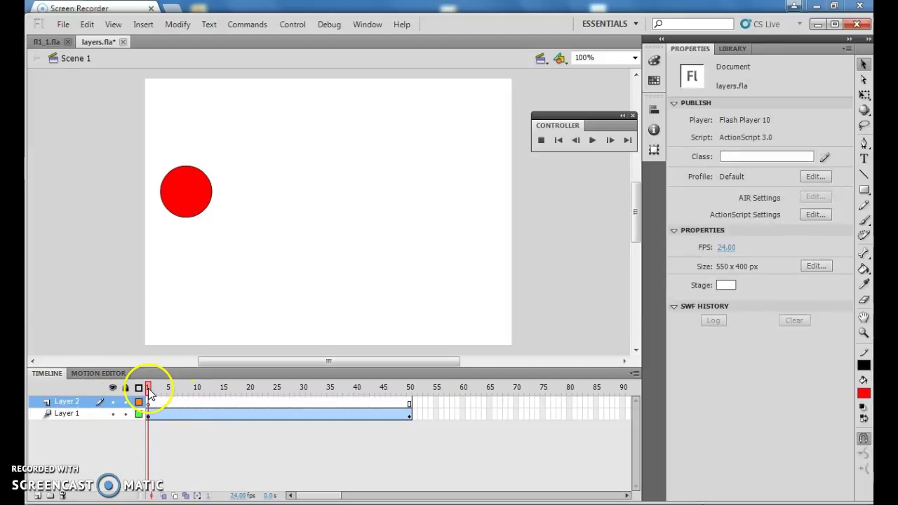
On Layer 2, draw a blue-filled square with a black outline, about 67 px wide, near the stage's upper edge
{"action": "left_click", "coordinate": [78, 404]}
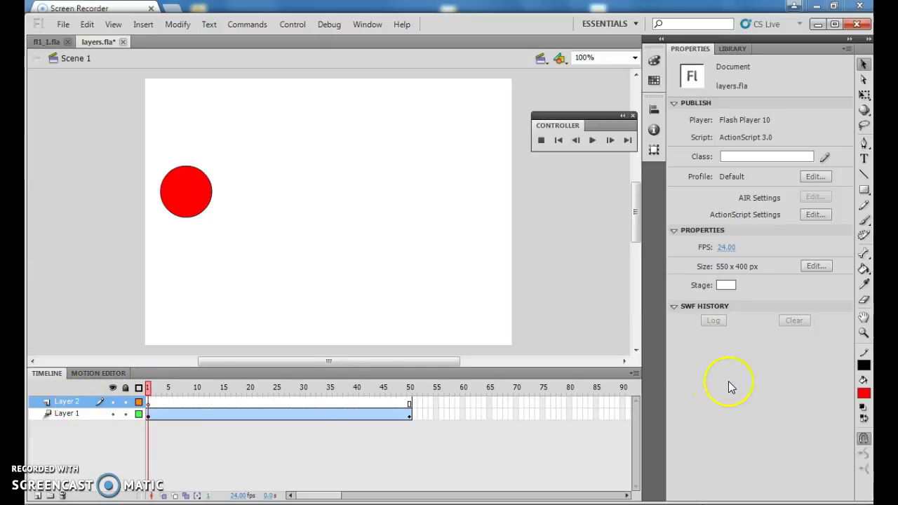
{"action": "left_click", "coordinate": [867, 197]}
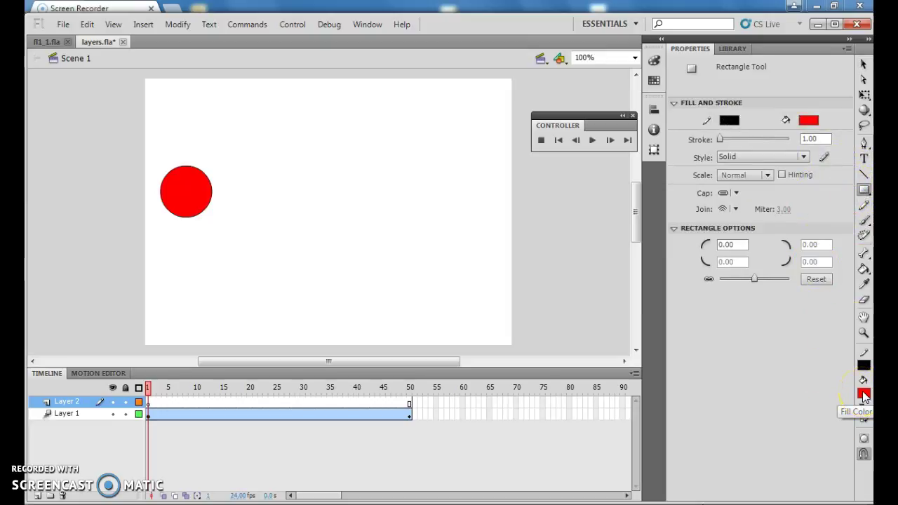
{"action": "left_click", "coordinate": [864, 395]}
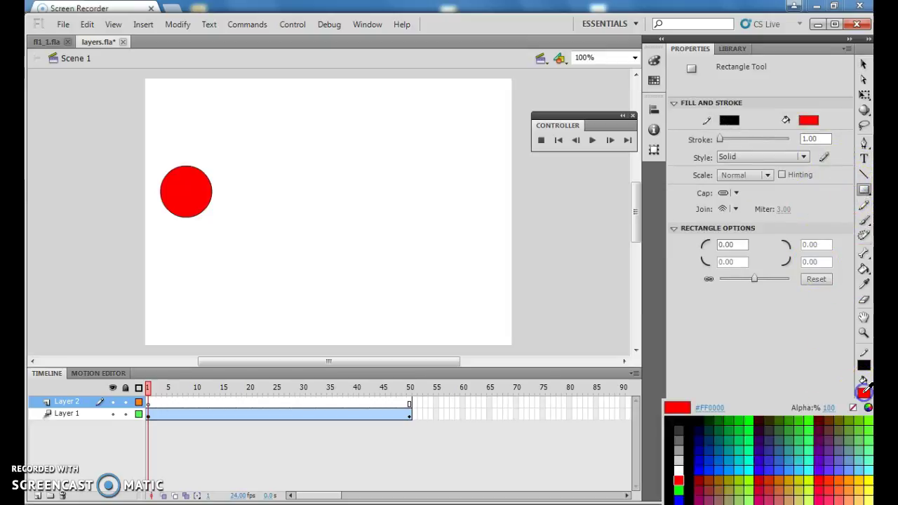
{"action": "left_click", "coordinate": [705, 462]}
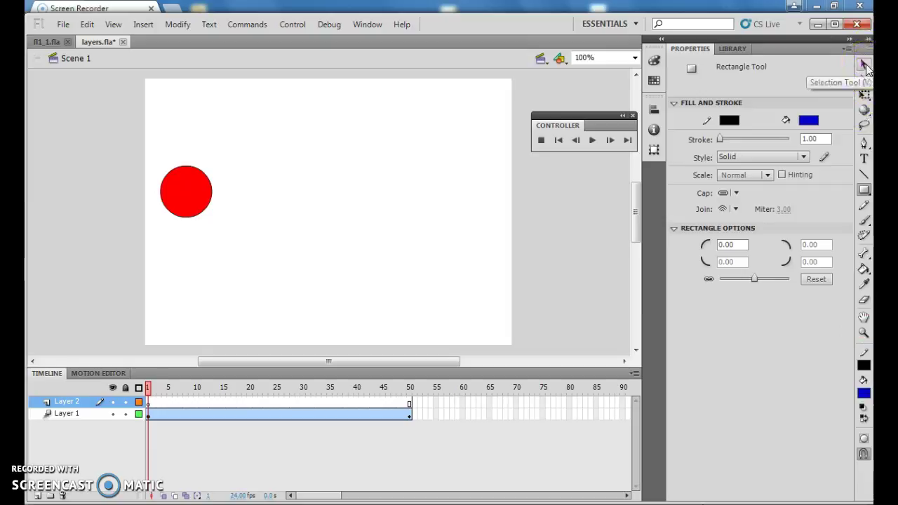
{"action": "left_click", "coordinate": [863, 191]}
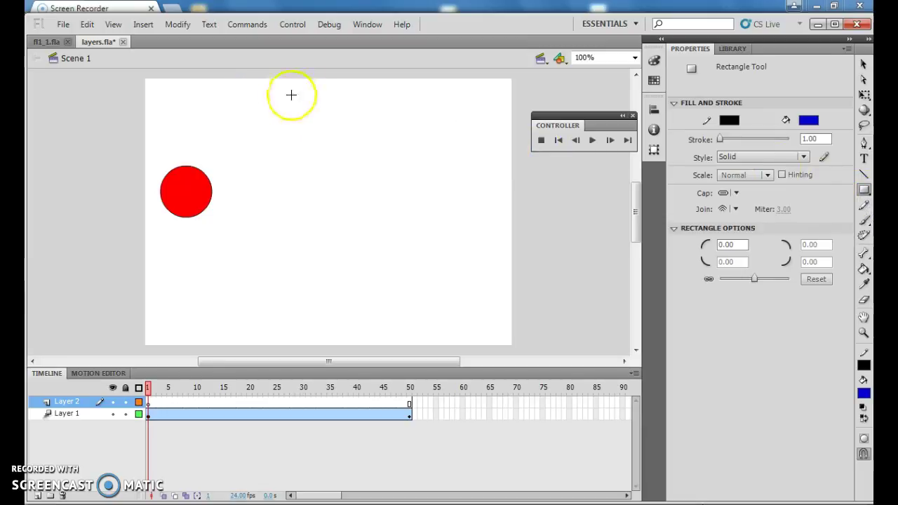
{"action": "left_click_drag", "start_coordinate": [277, 88], "coordinate": [322, 132]}
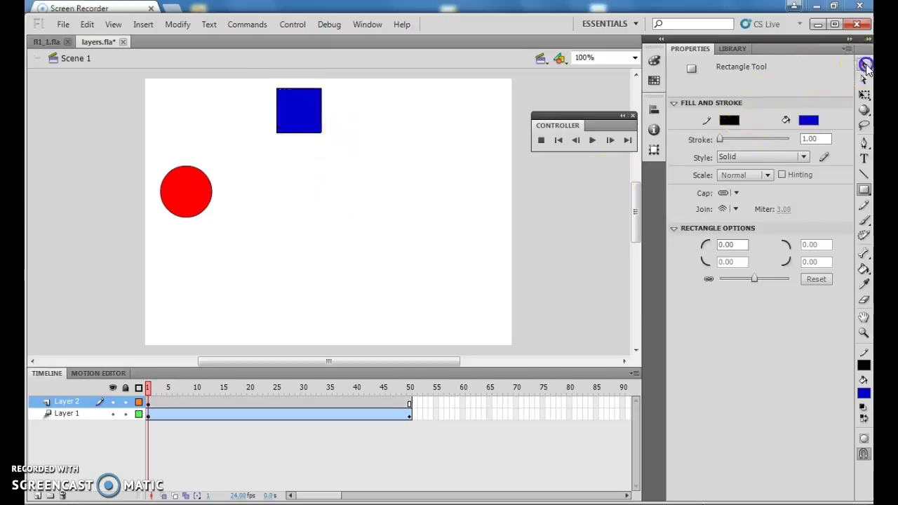
Shift the square's blue fill right off its outline, and create a motion tween from the fill and adjoining outline, converting them to a symbol
{"action": "left_click", "coordinate": [862, 64]}
{"action": "left_click_drag", "start_coordinate": [303, 112], "coordinate": [351, 120]}
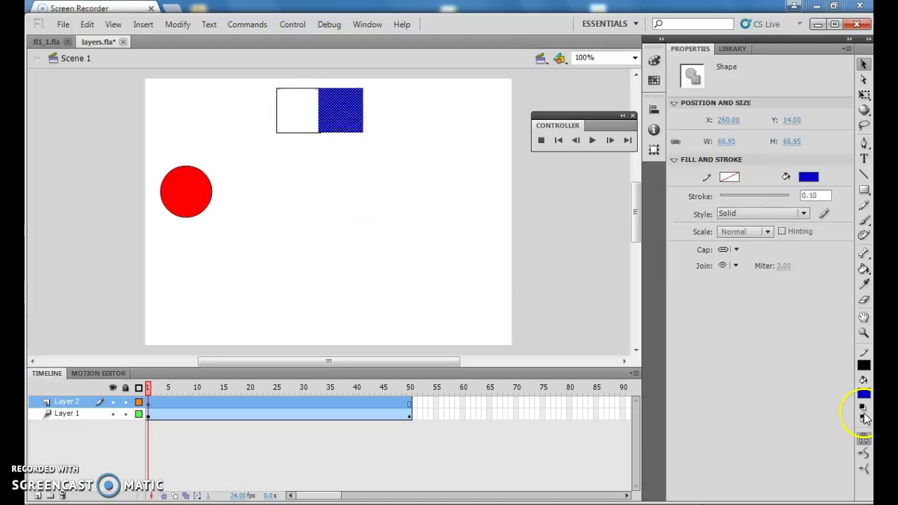
{"action": "mouse_move", "coordinate": [304, 81]}
{"action": "left_mouse_down"}
{"action": "mouse_move", "coordinate": [309, 116]}
{"action": "mouse_move", "coordinate": [376, 154]}
{"action": "left_mouse_up"}
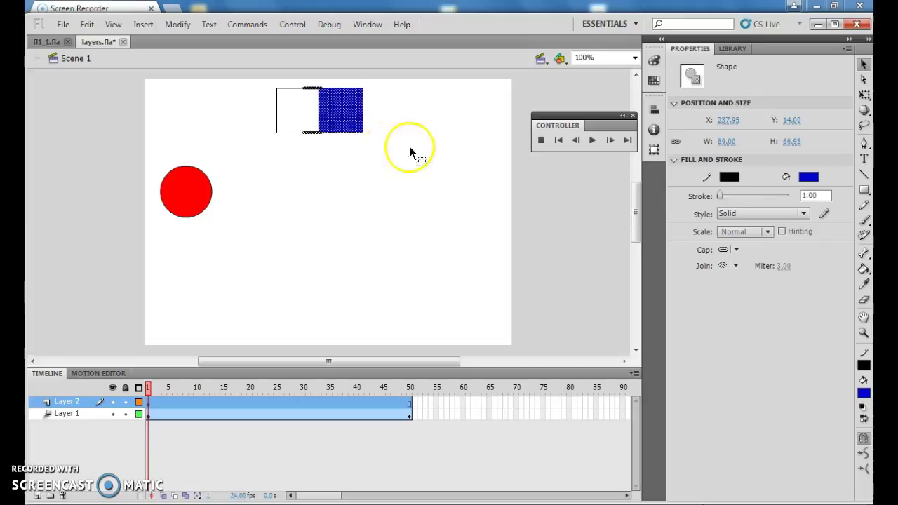
{"action": "left_click", "coordinate": [143, 26]}
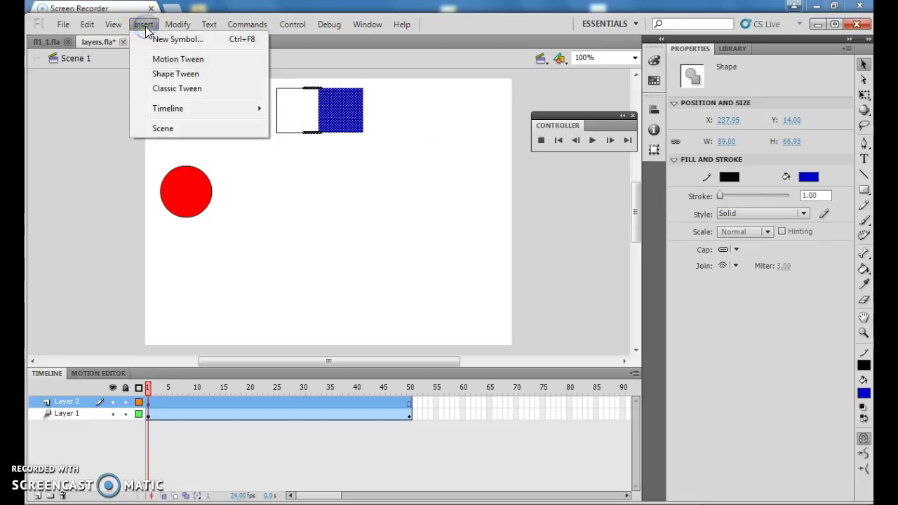
{"action": "left_click", "coordinate": [188, 60]}
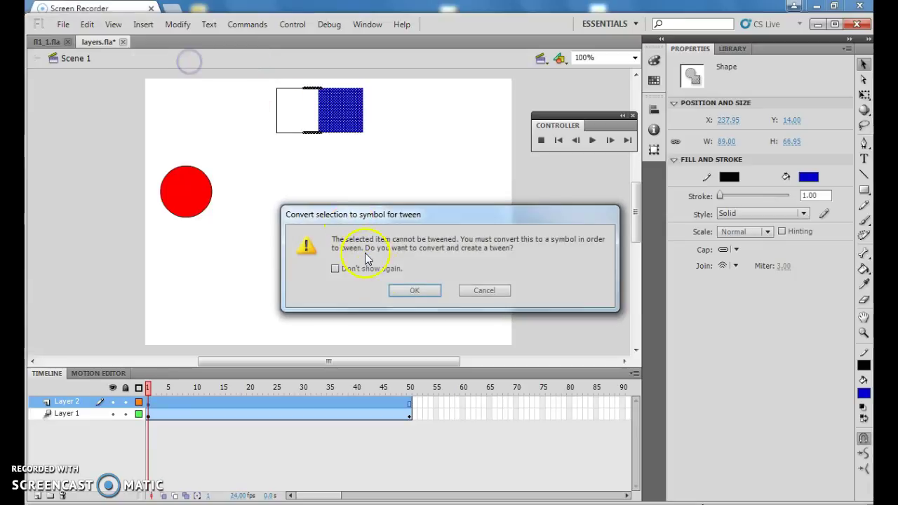
{"action": "left_click", "coordinate": [418, 289]}
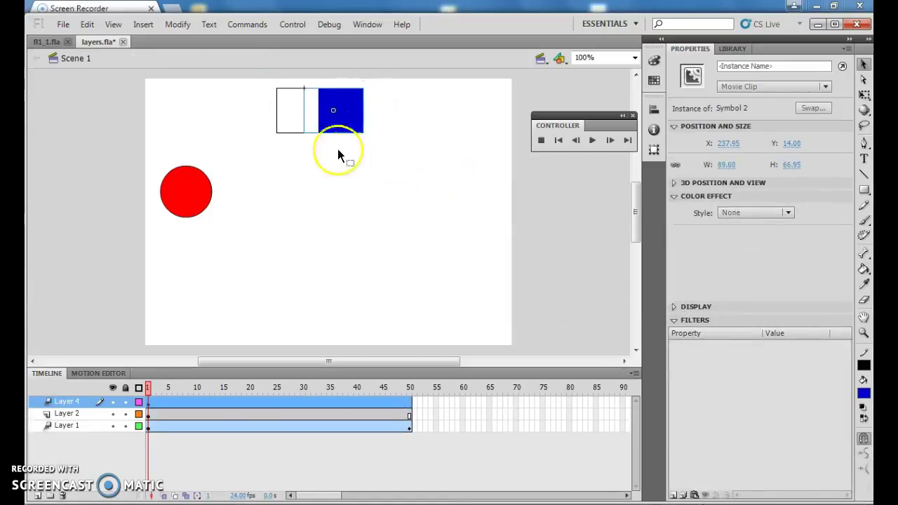
At frame 50, move the blue square straight down to Y 314, near the stage's lower edge
{"action": "left_click", "coordinate": [408, 399]}
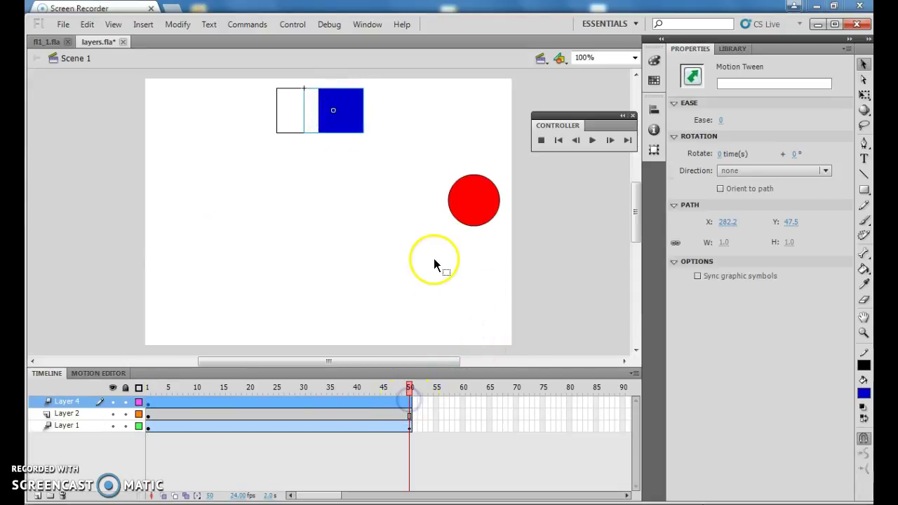
{"action": "left_click_drag", "start_coordinate": [349, 120], "coordinate": [351, 319]}
{"action": "left_click_drag", "start_coordinate": [327, 131], "coordinate": [393, 303]}
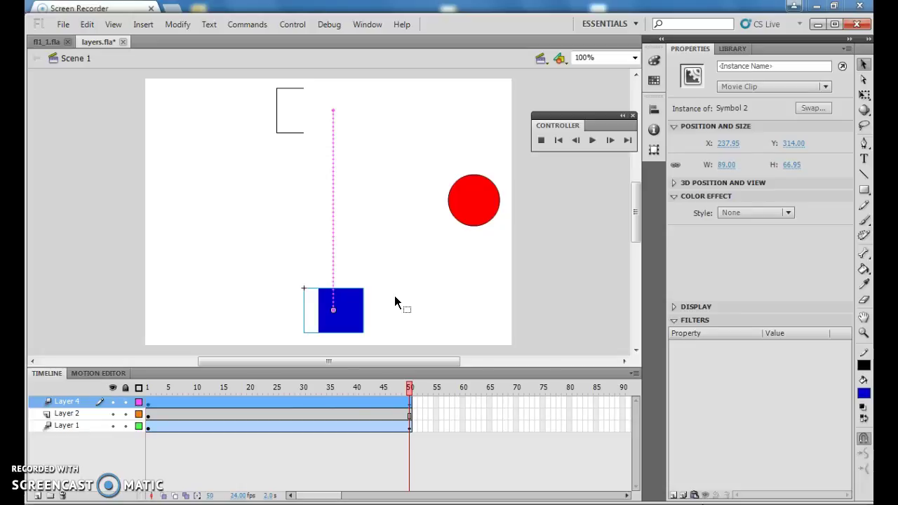
Play the animation on the stage to check how the circle and square move together
{"action": "key", "text": "Return"}
{"action": "key", "text": "Return"}
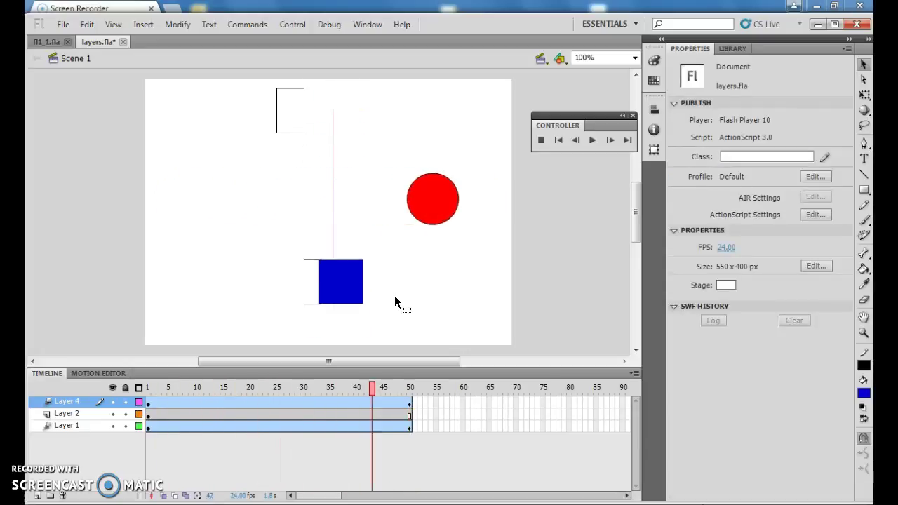
{"action": "key", "text": "Return"}
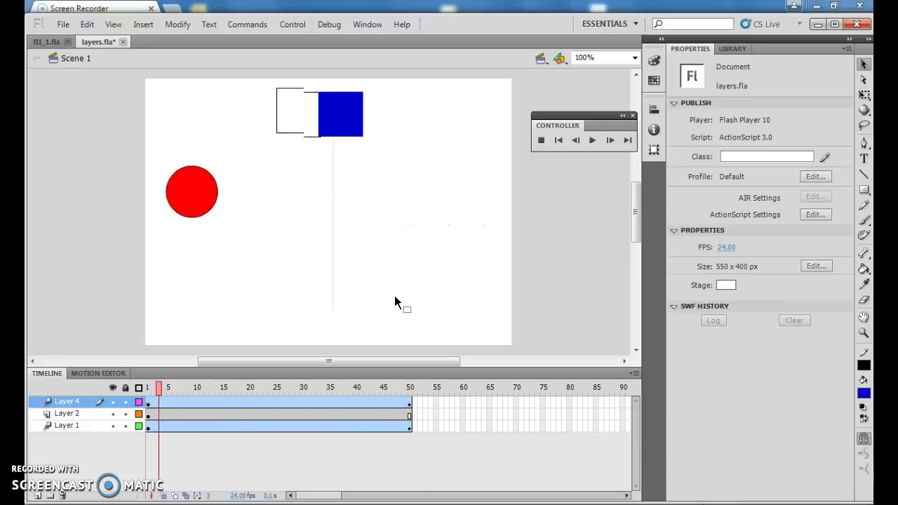
{"action": "left_click", "coordinate": [483, 108]}
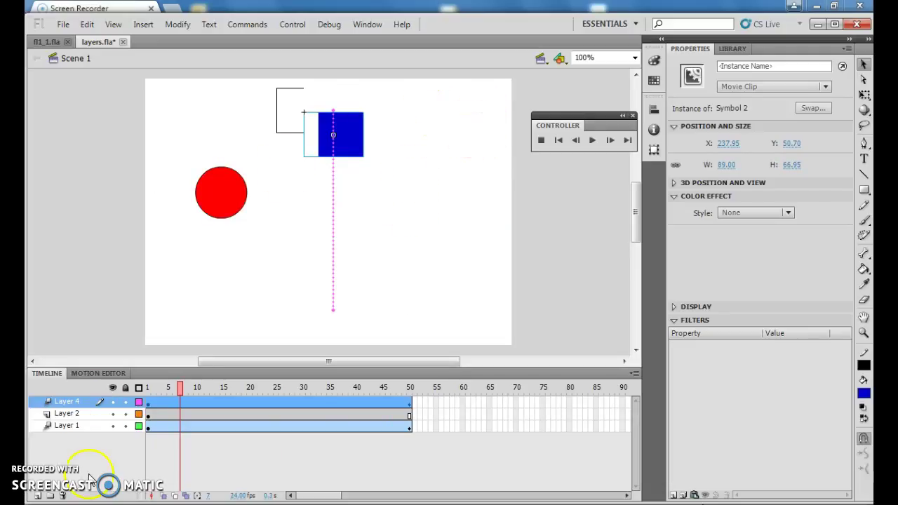
Delete the leftover piece of the square's outline from Layer 2
{"action": "left_click", "coordinate": [66, 401]}
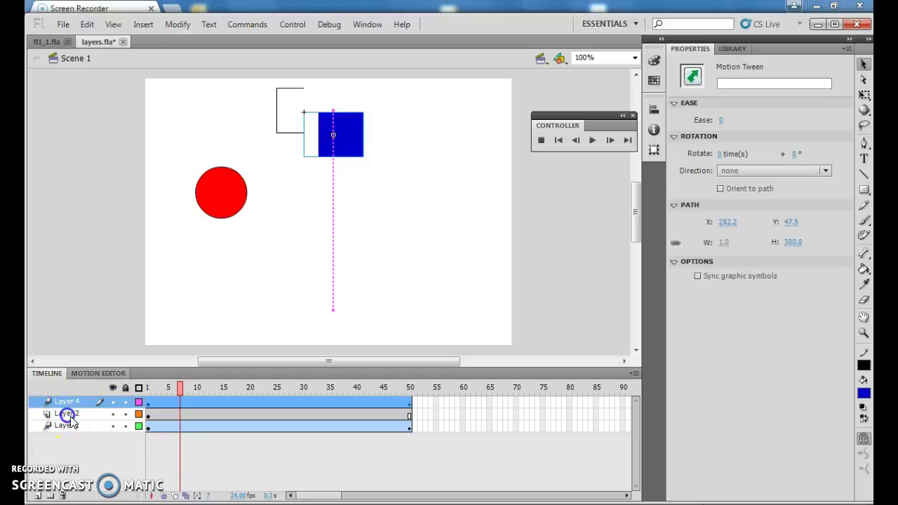
{"action": "left_click", "coordinate": [67, 413]}
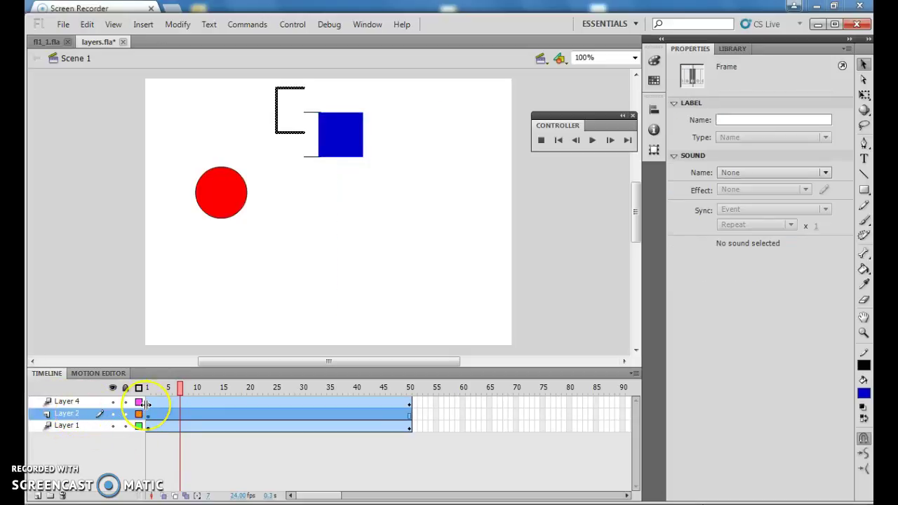
{"action": "key", "text": "Delete"}
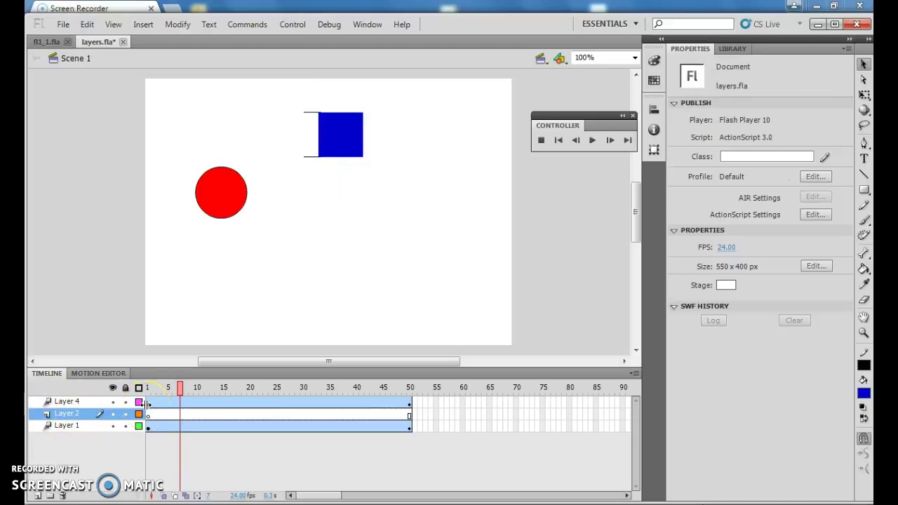
Delete the empty Layer 2 and rename the blue square's layer, Layer 4, to Layer 2
{"action": "right_click", "coordinate": [82, 411]}
{"action": "left_click", "coordinate": [139, 213]}
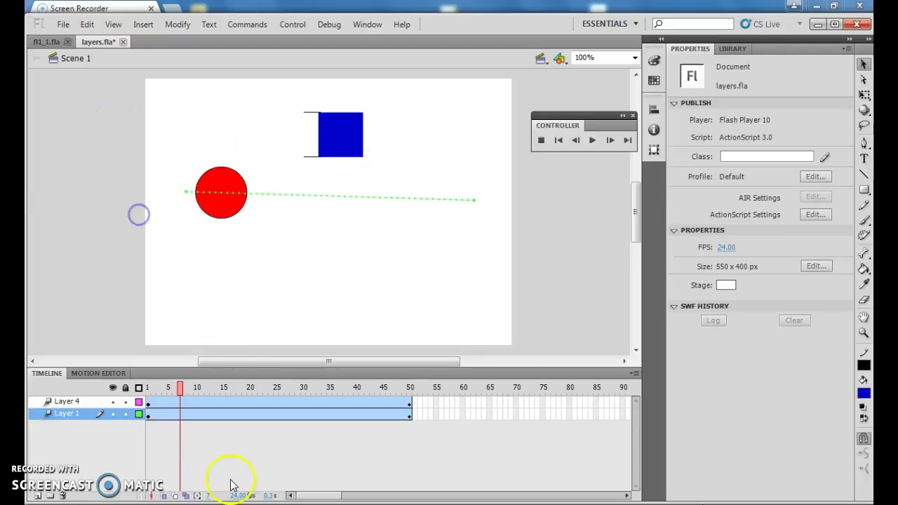
{"action": "left_click", "coordinate": [70, 402]}
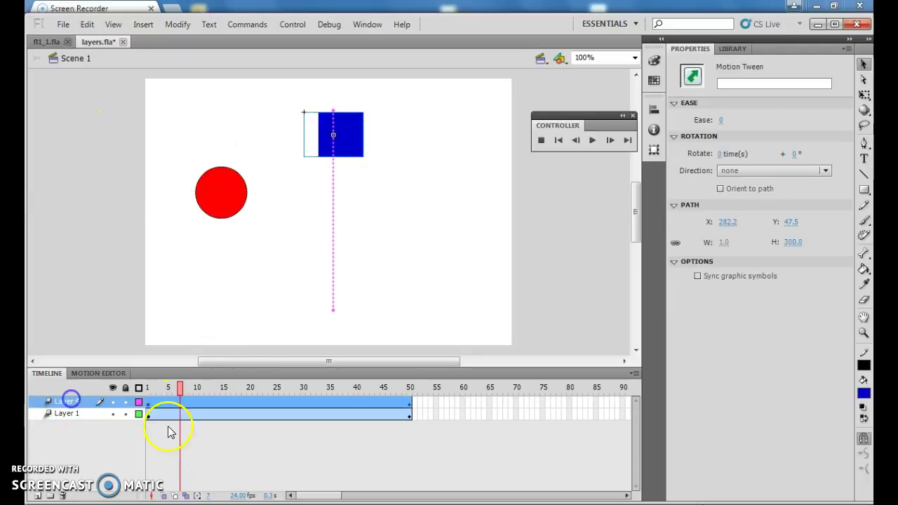
{"action": "double_click", "coordinate": [82, 404]}
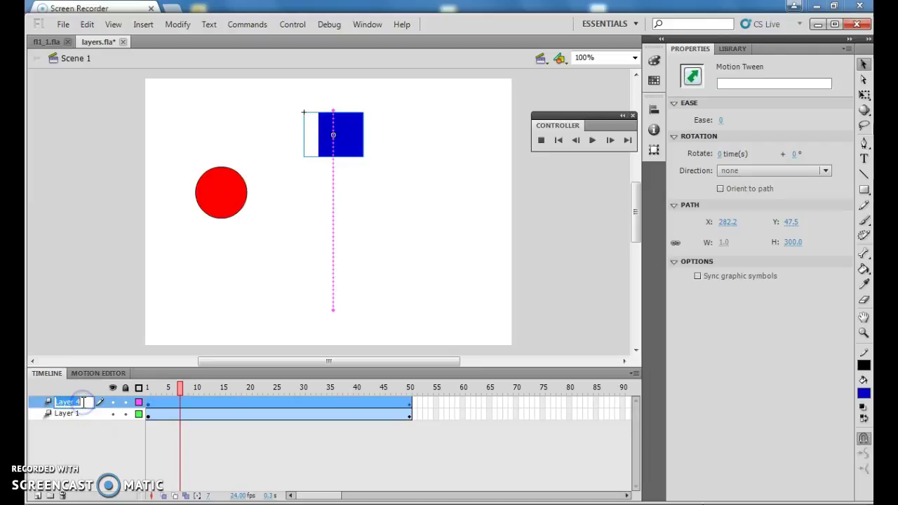
{"action": "key", "text": "End"}
{"action": "key", "text": "BackSpace"}
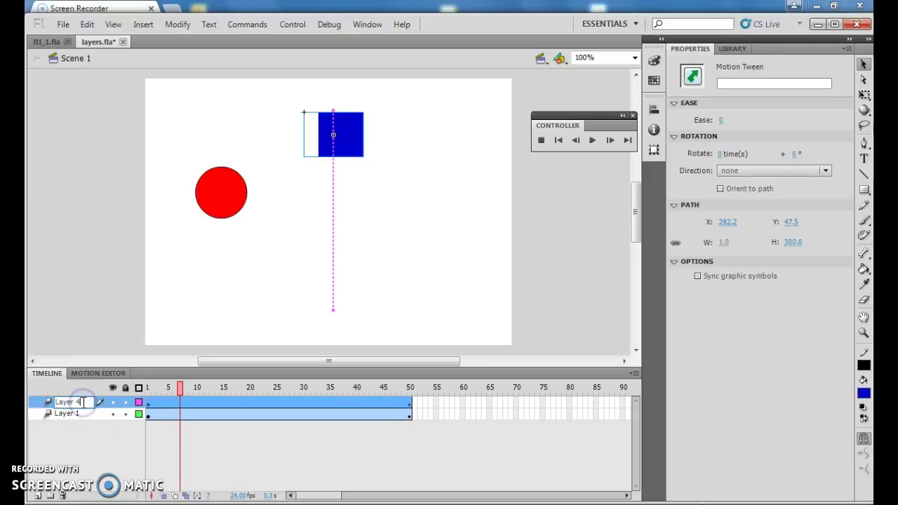
{"action": "key", "text": "Return"}
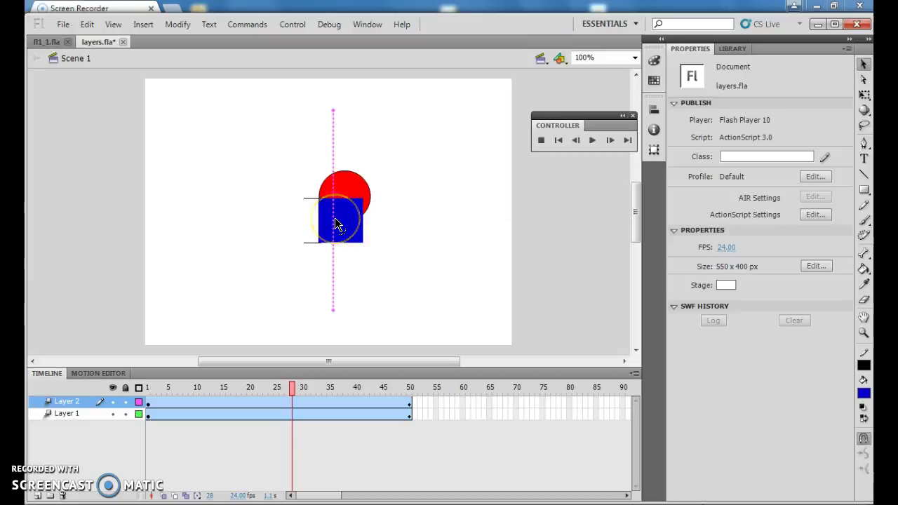
Move the square's Layer 2 below Layer 1 and replay the animation to compare how the two shapes overlap
{"action": "key", "text": "Return"}
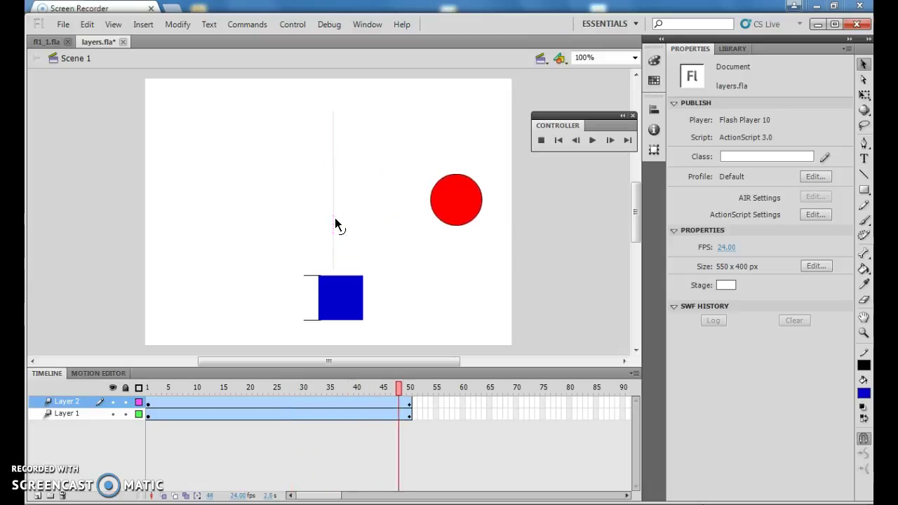
{"action": "key", "text": "Return"}
{"action": "left_click_drag", "start_coordinate": [80, 402], "coordinate": [80, 428]}
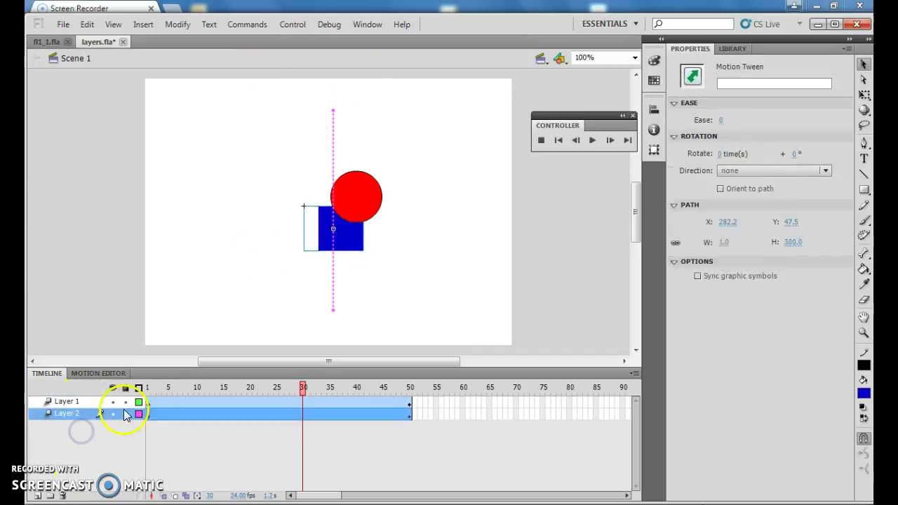
{"action": "left_click", "coordinate": [171, 313]}
{"action": "key", "text": "Return"}
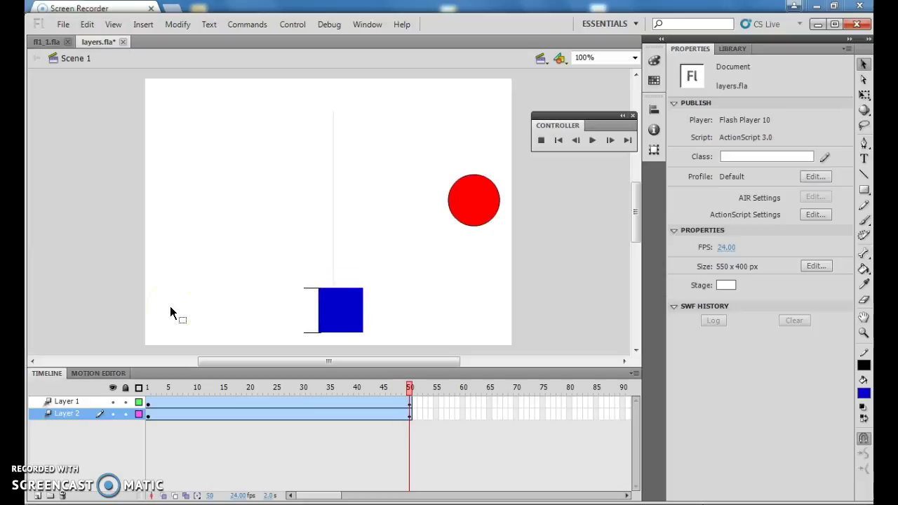
{"action": "key", "text": "Return"}
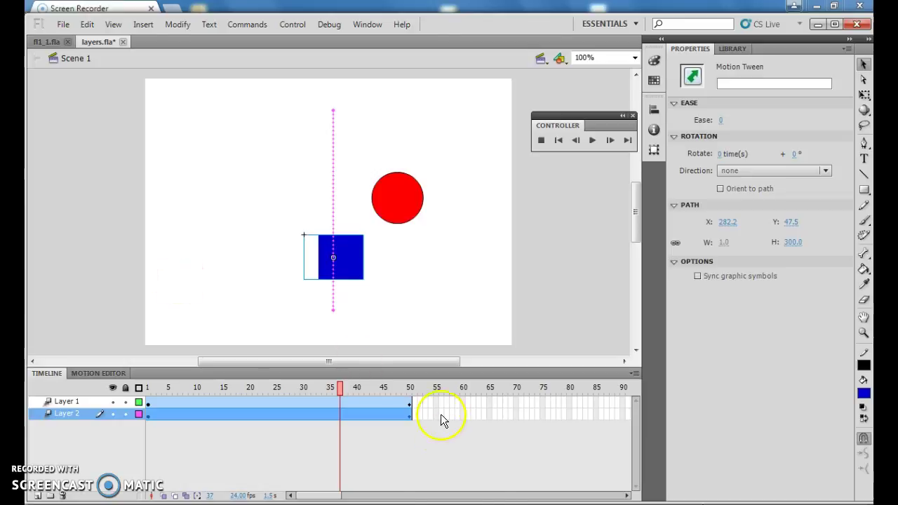
Try the Tiny, Small and Large frame sizes in the timeline, and return to Normal
{"action": "left_click", "coordinate": [634, 371]}
{"action": "left_click", "coordinate": [664, 379]}
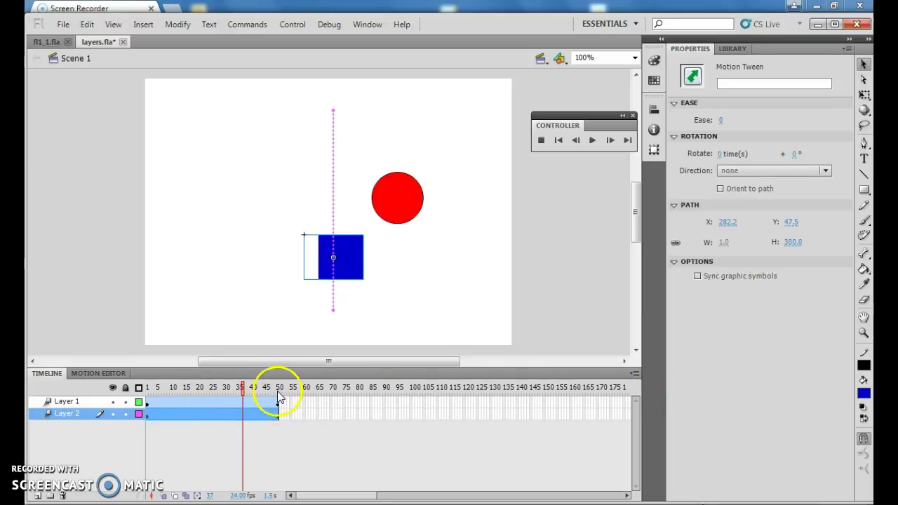
{"action": "left_click", "coordinate": [633, 374]}
{"action": "left_click", "coordinate": [661, 392]}
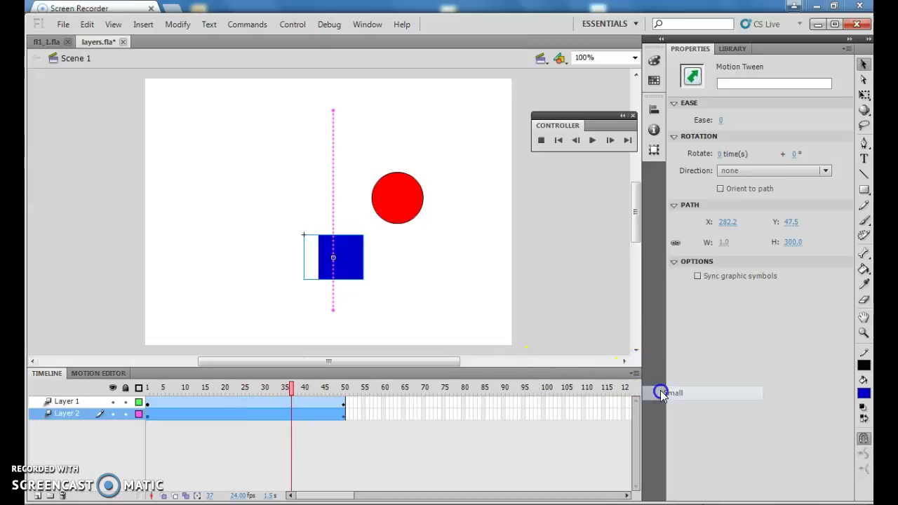
{"action": "left_click", "coordinate": [632, 373]}
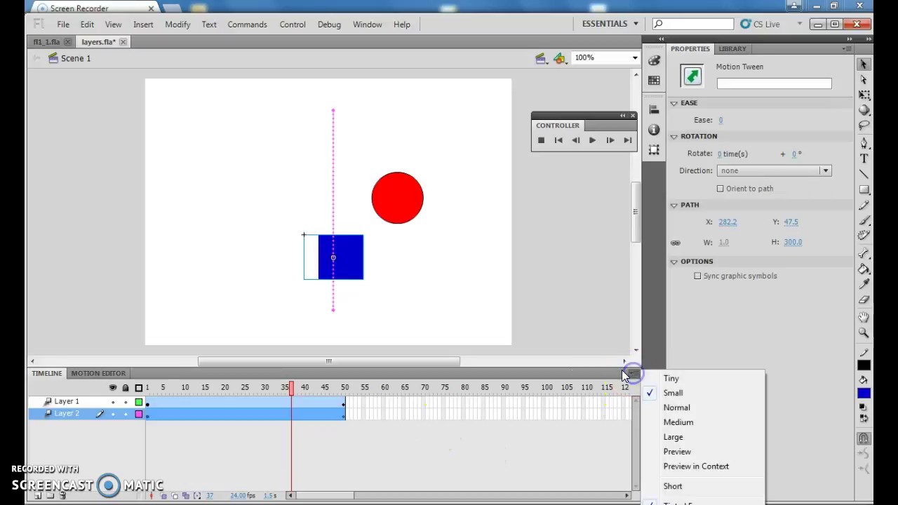
{"action": "left_click", "coordinate": [670, 408]}
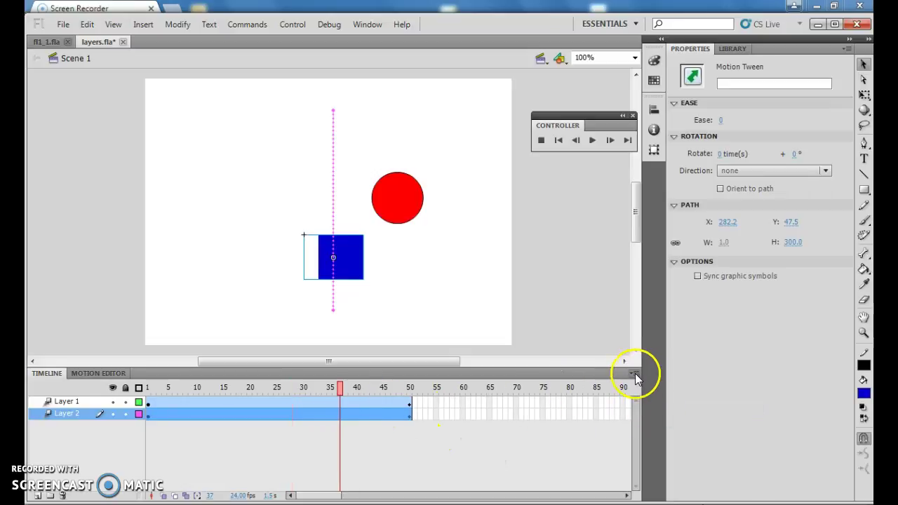
{"action": "left_click", "coordinate": [633, 373]}
{"action": "left_click", "coordinate": [664, 435]}
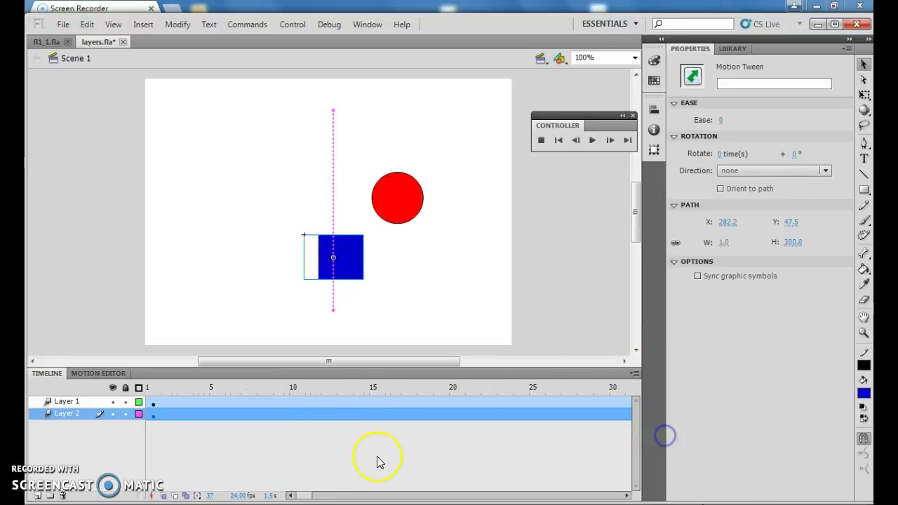
{"action": "left_click", "coordinate": [634, 374]}
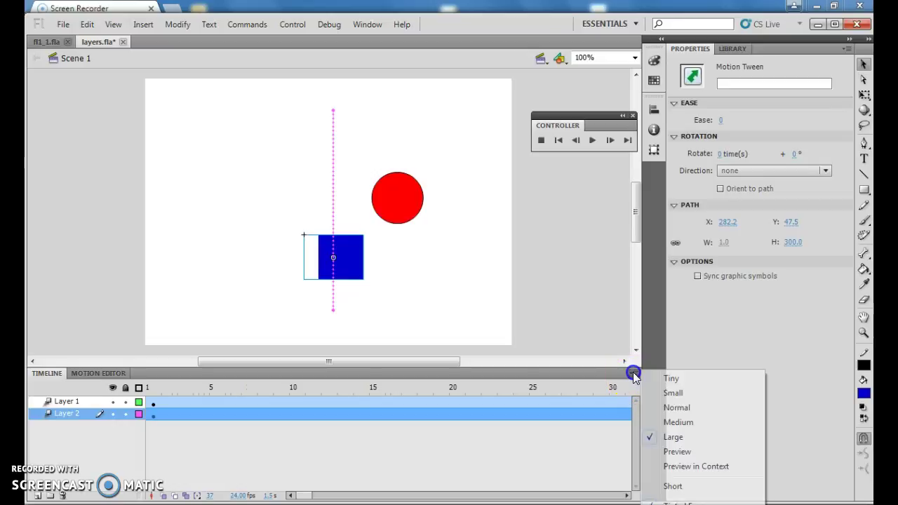
{"action": "left_click", "coordinate": [667, 408]}
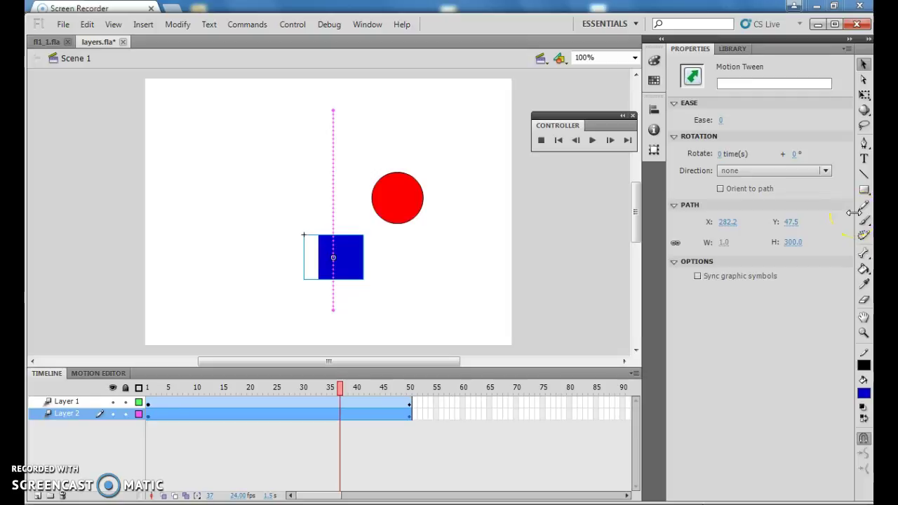
With nothing selected on the stage, set the document's frame rate to 4 fps and play the animation
{"action": "left_click", "coordinate": [65, 415]}
{"action": "left_click", "coordinate": [56, 438]}
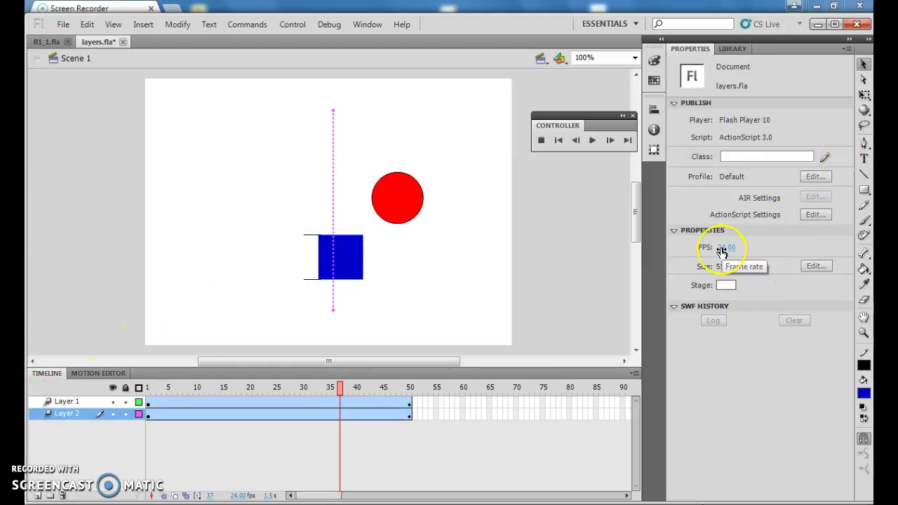
{"action": "left_click", "coordinate": [724, 248]}
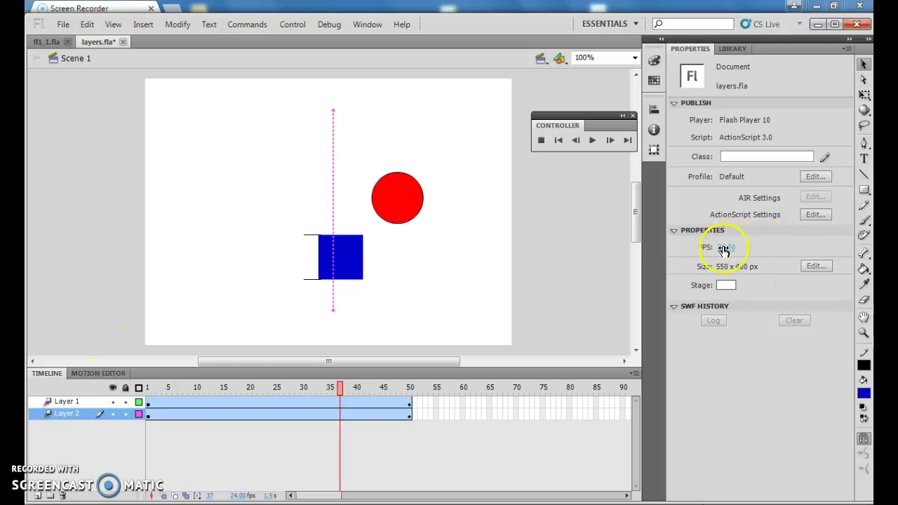
{"action": "left_click_drag", "start_coordinate": [727, 251], "coordinate": [710, 247]}
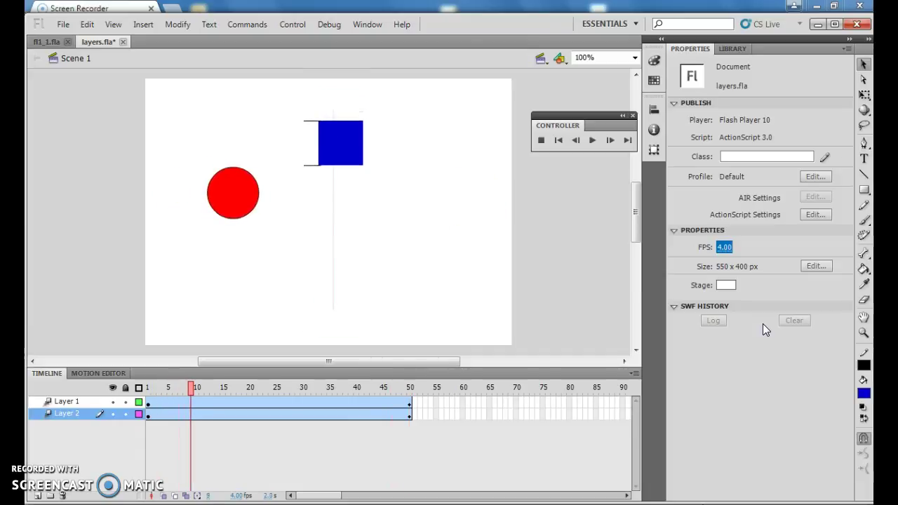
Raise the document's frame rate to 105 fps and play the animation to compare its speed
{"action": "left_click", "coordinate": [714, 249]}
{"action": "left_click_drag", "start_coordinate": [714, 249], "coordinate": [789, 244]}
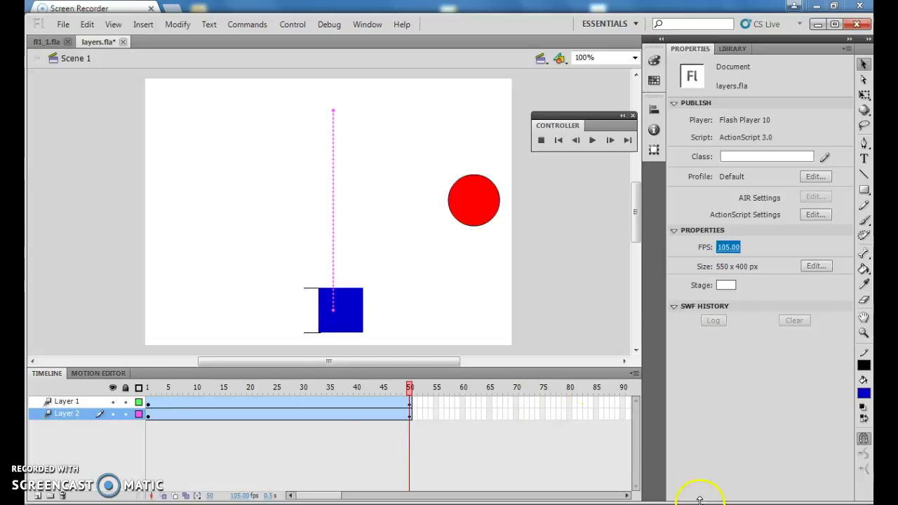
{"action": "left_click", "coordinate": [58, 388]}
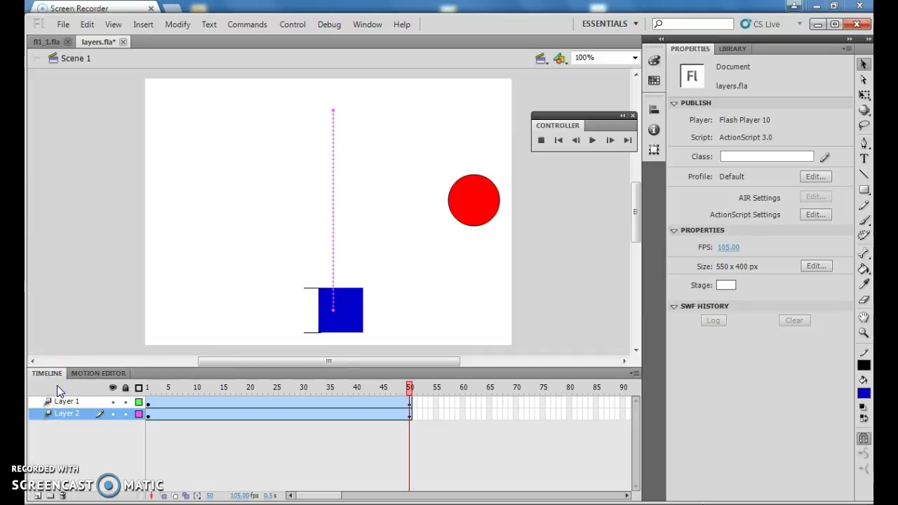
Set the document's frame rate to 18 fps and change the stage colour to black
{"action": "left_click", "coordinate": [727, 248]}
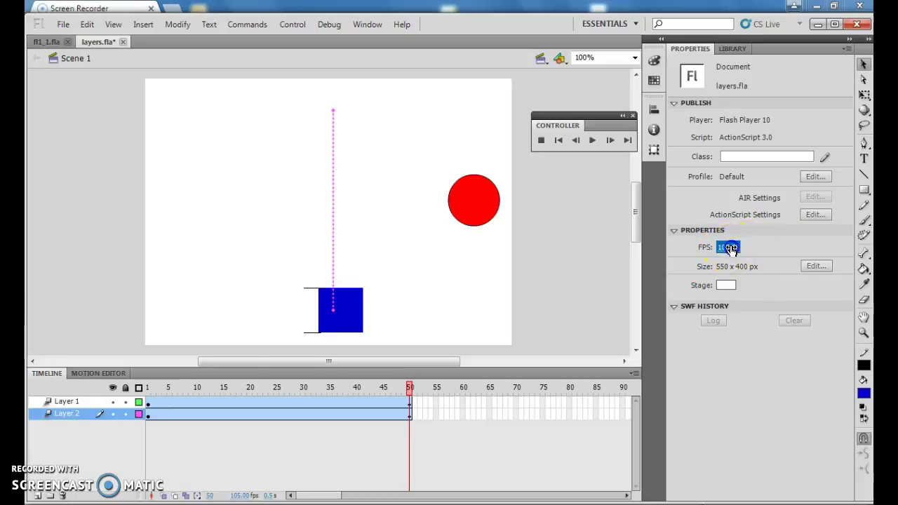
{"action": "left_click_drag", "start_coordinate": [713, 247], "coordinate": [672, 249]}
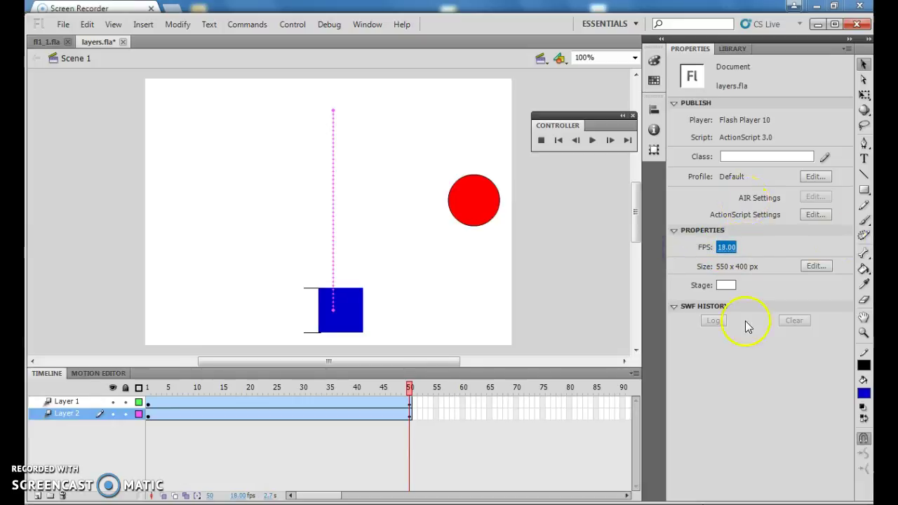
{"action": "left_click", "coordinate": [726, 285]}
{"action": "left_click", "coordinate": [682, 307]}
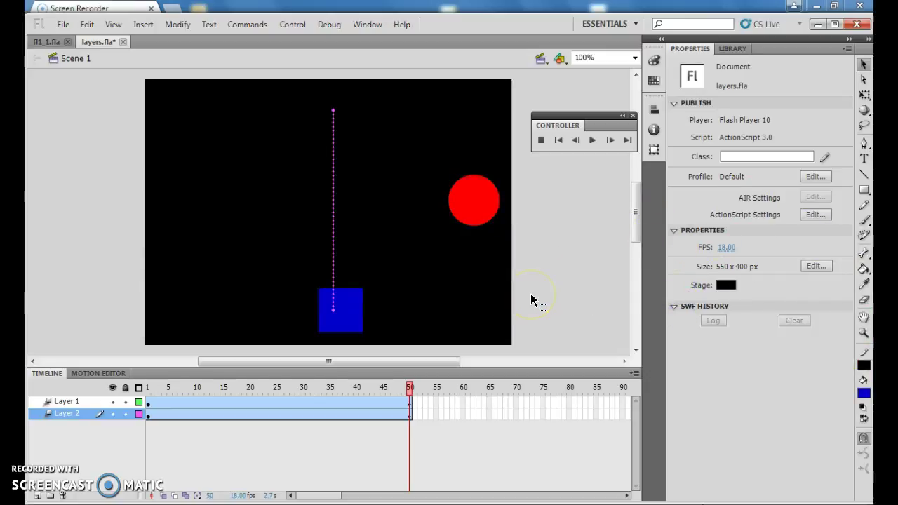
Play the animation against the black stage, and scrub the playhead to frame 22 where the shapes overlap
{"action": "key", "text": "Return"}
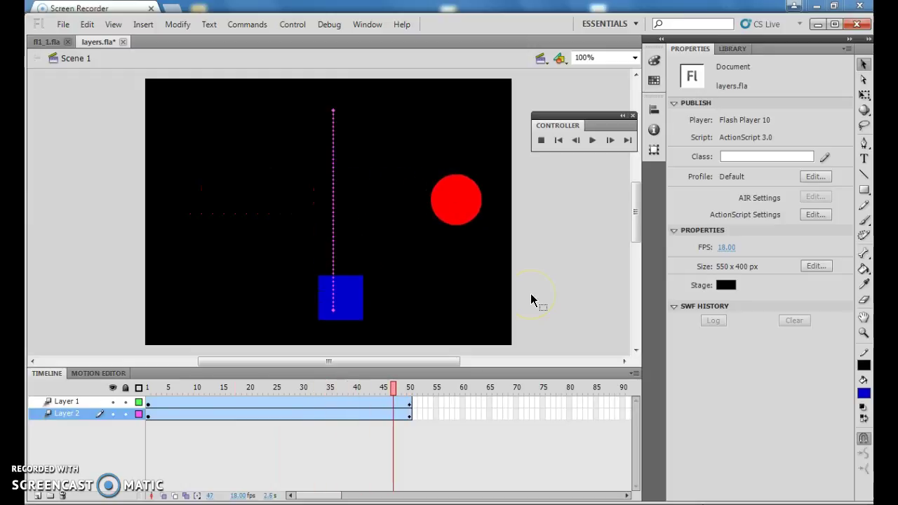
{"action": "key", "text": "Return"}
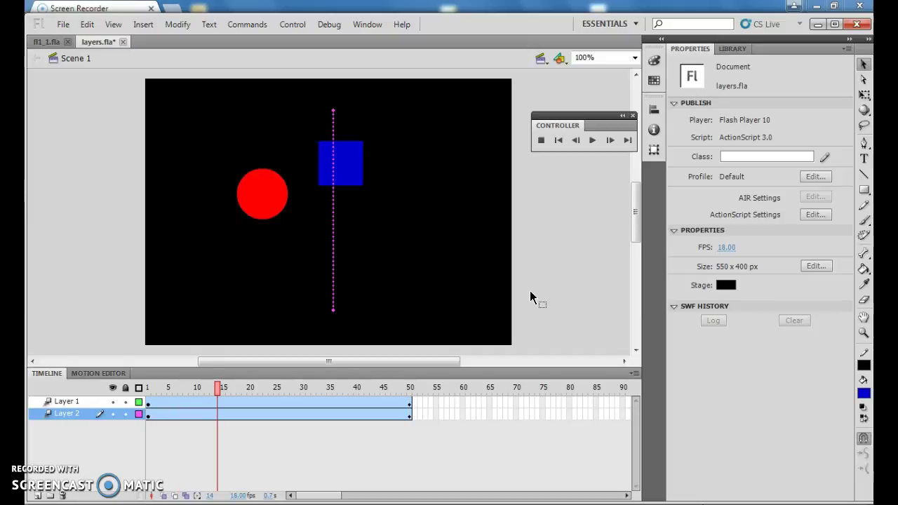
{"action": "left_click", "coordinate": [267, 392]}
{"action": "mouse_move", "coordinate": [267, 393]}
{"action": "left_mouse_down"}
{"action": "mouse_move", "coordinate": [253, 390]}
{"action": "mouse_move", "coordinate": [336, 392]}
{"action": "mouse_move", "coordinate": [258, 393]}
{"action": "left_mouse_up"}
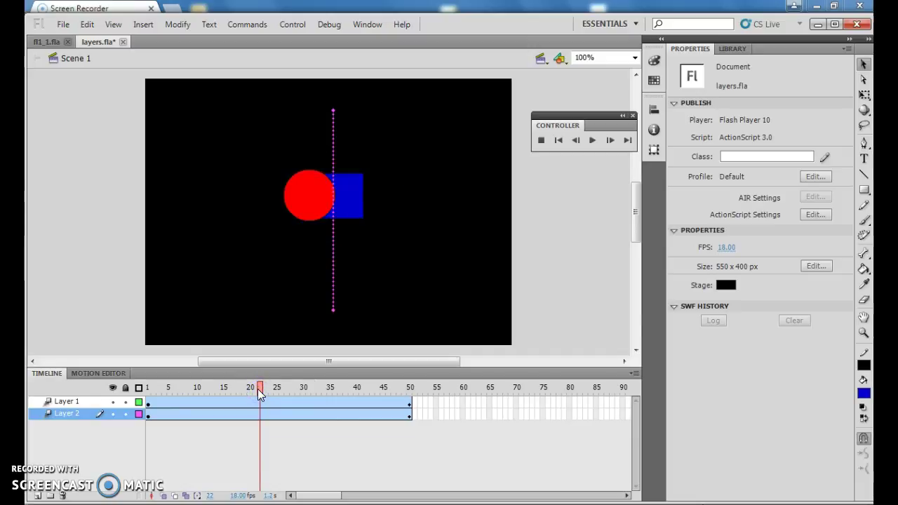
Rename Layer 1, which holds the red circle, to Circle
{"action": "left_click", "coordinate": [70, 401]}
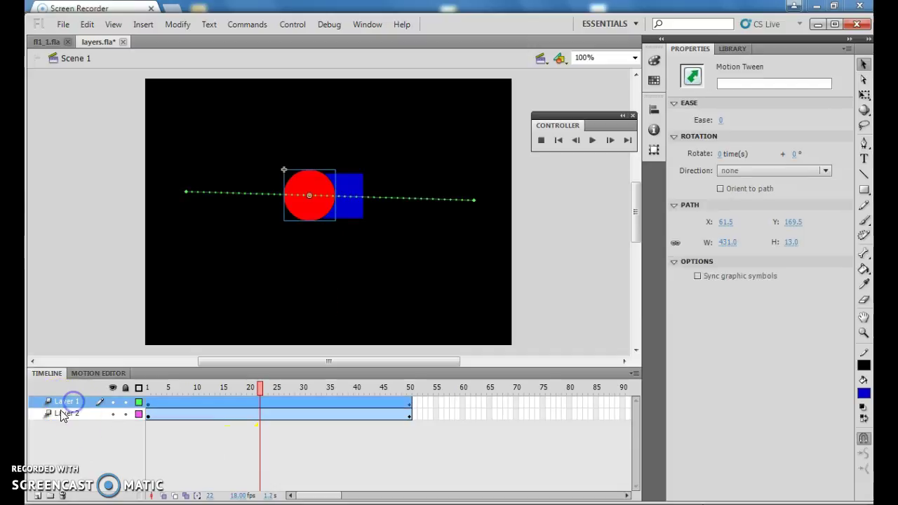
{"action": "double_click", "coordinate": [81, 401]}
{"action": "type", "text": "Circle"}
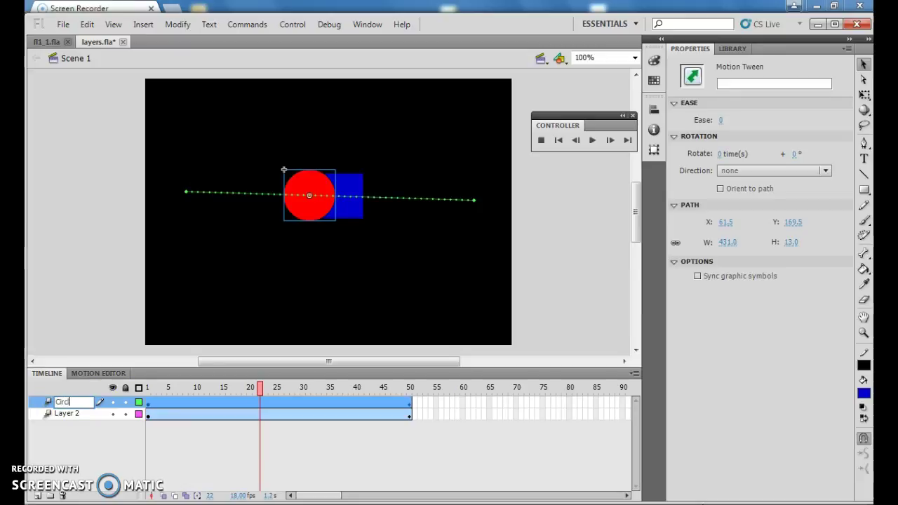
Rename Layer 2, which holds the blue square, to Square and save the document
{"action": "left_click", "coordinate": [70, 414]}
{"action": "double_click", "coordinate": [70, 414]}
{"action": "type", "text": "Square"}
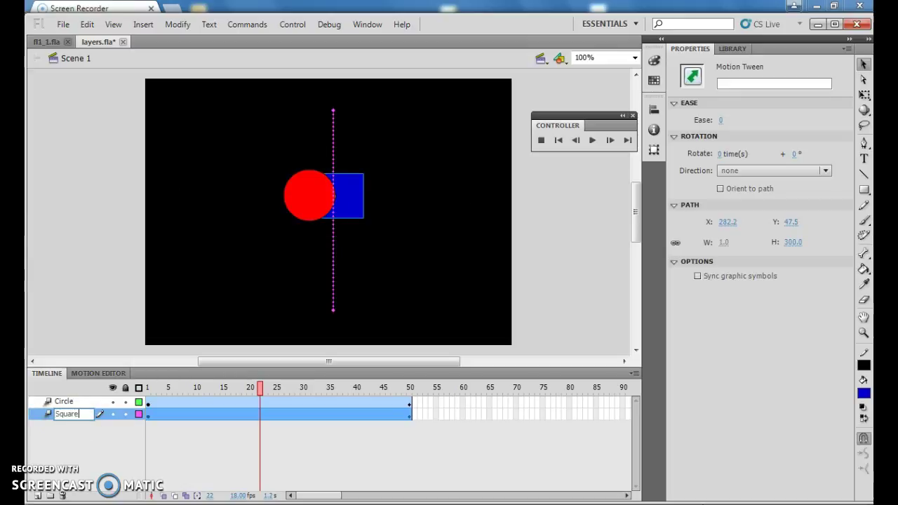
{"action": "key", "text": "Return"}
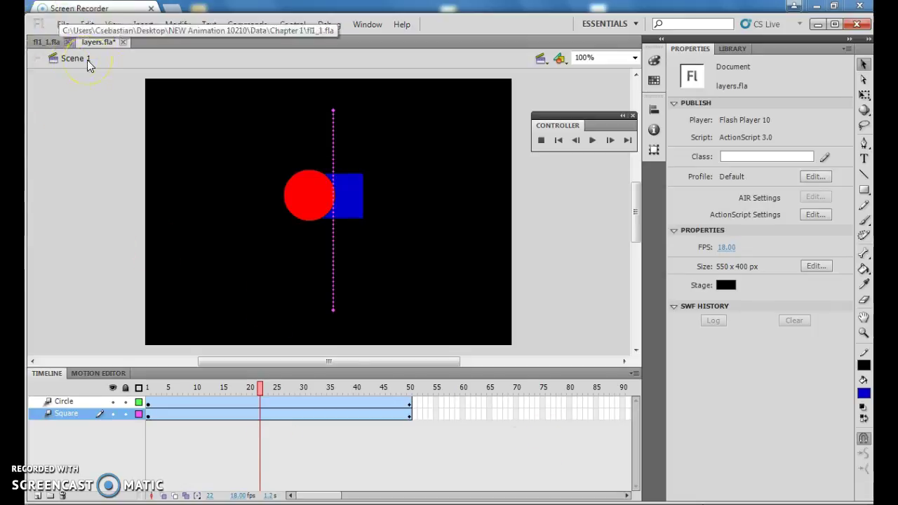
{"action": "left_click", "coordinate": [62, 24]}
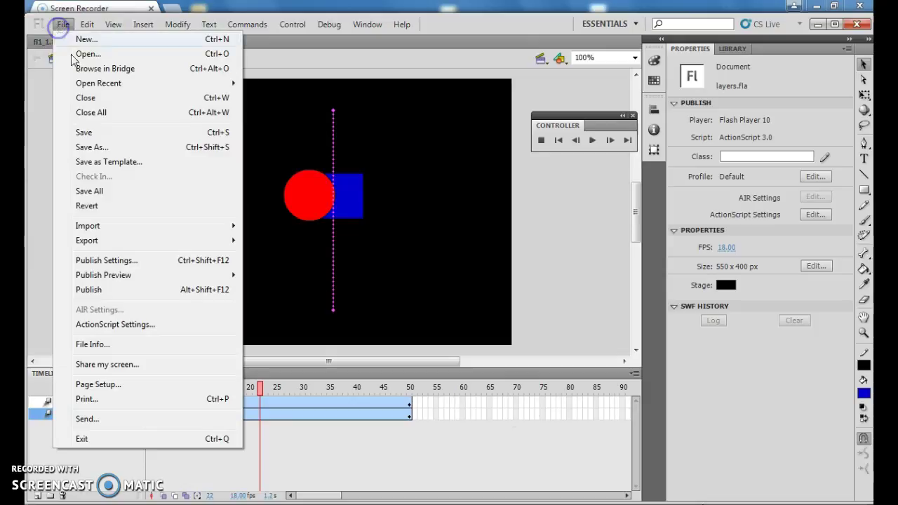
{"action": "left_click", "coordinate": [86, 134]}
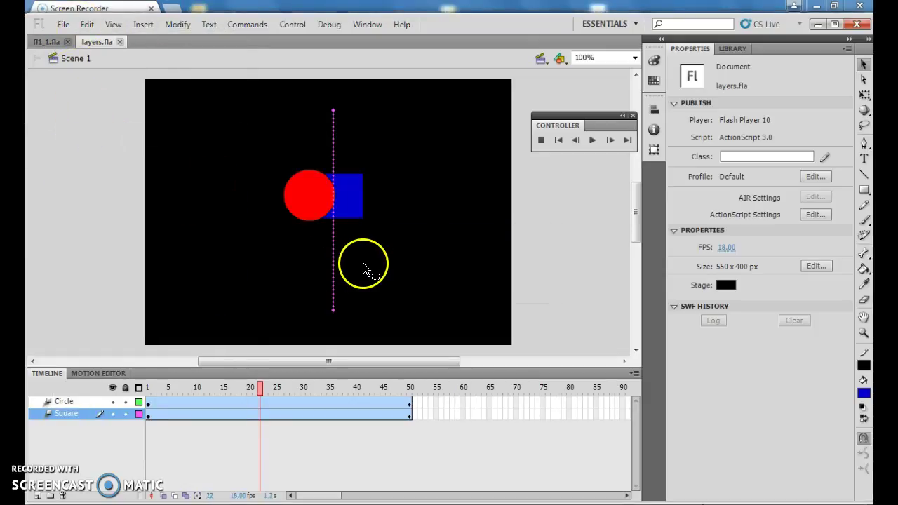